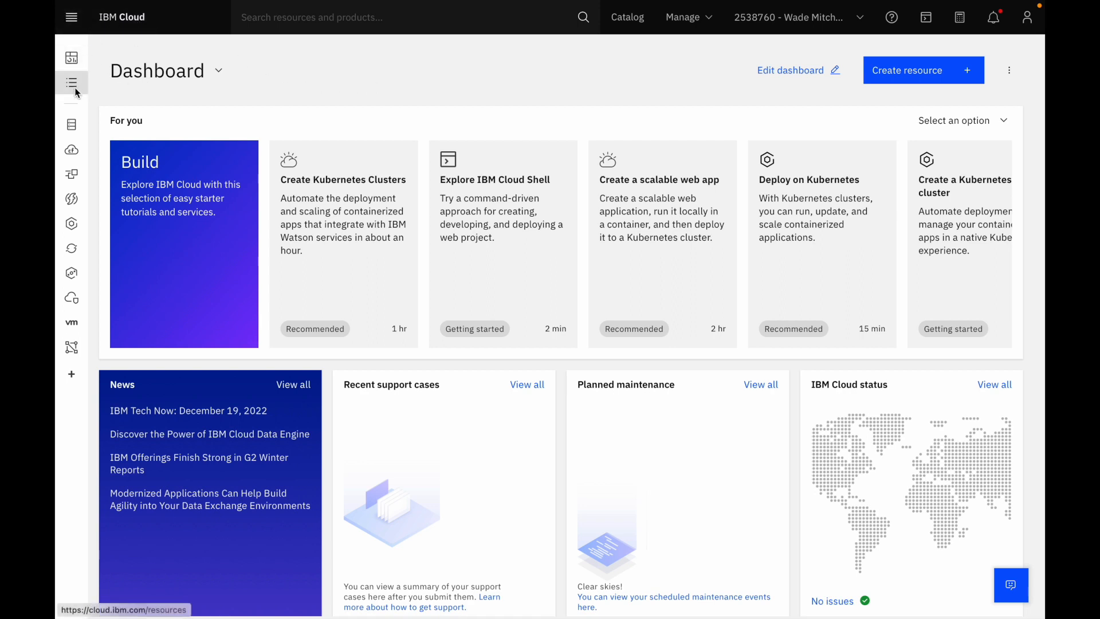
# Start a new OpenShift cluster and set its OCP entitlement to "Apply my Cloud Pak OCP entitlement to this worker pool"
pyautogui.click(71, 249)
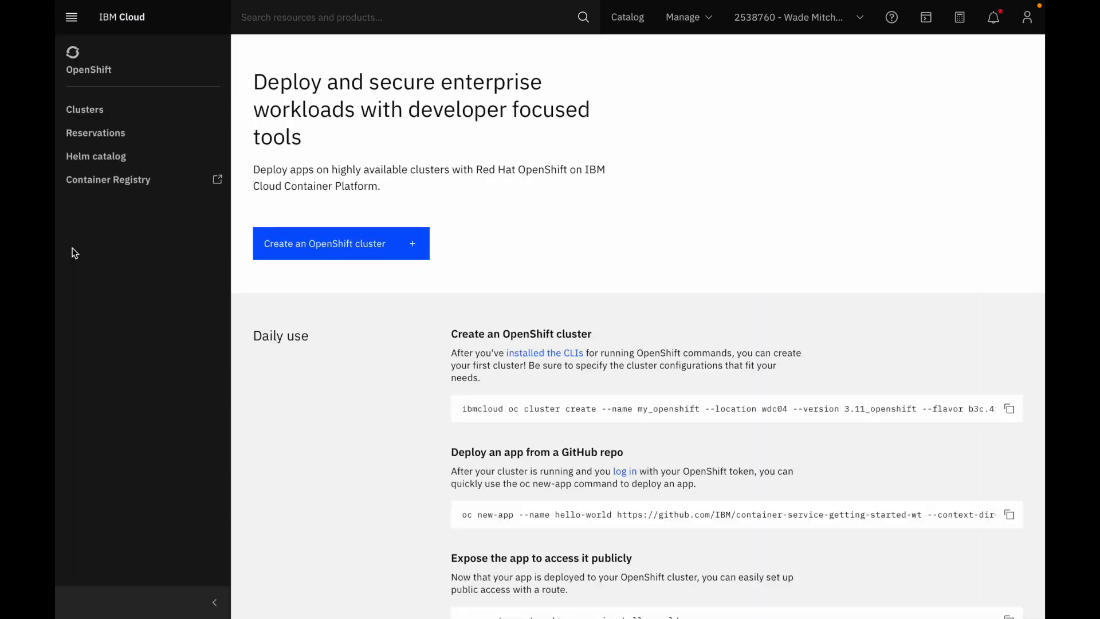
pyautogui.click(320, 247)
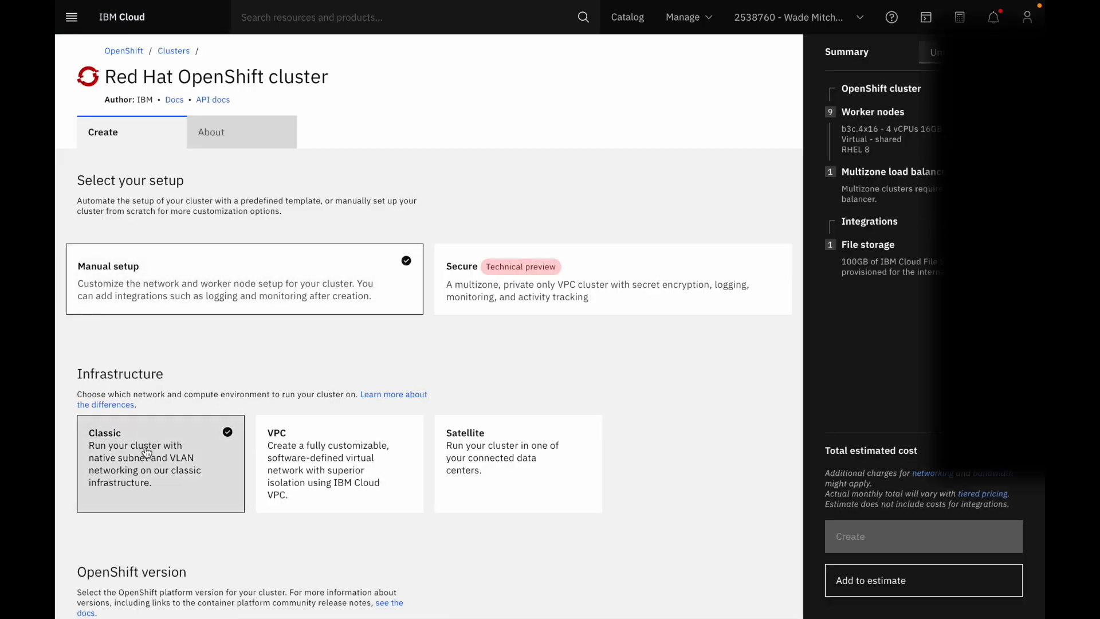
pyautogui.scroll(-2, 147, 453)
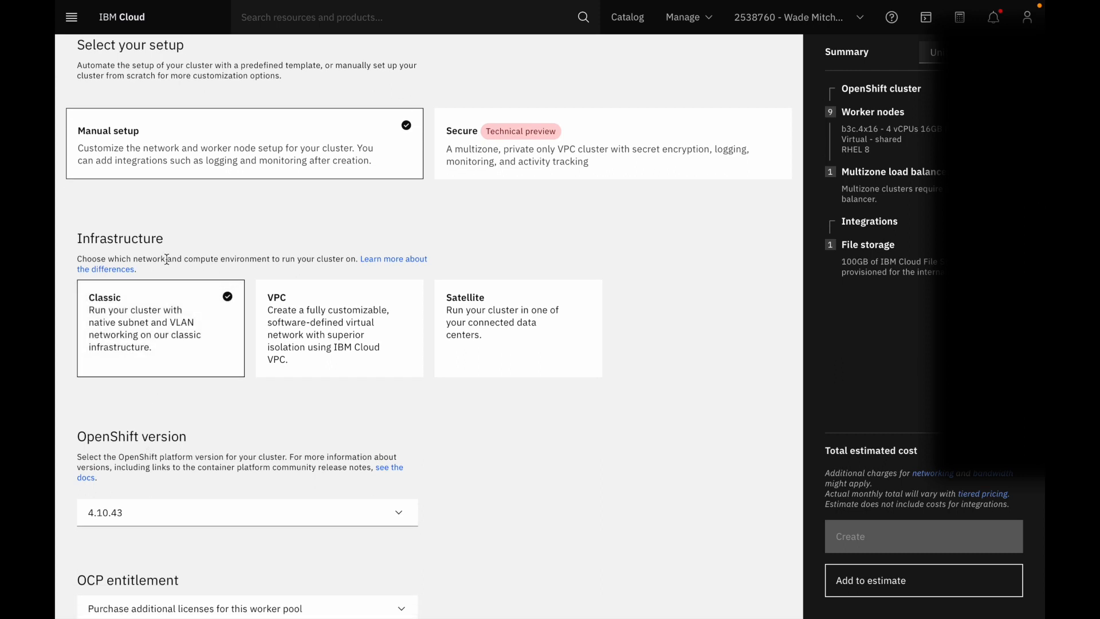
pyautogui.scroll(-2, 112, 395)
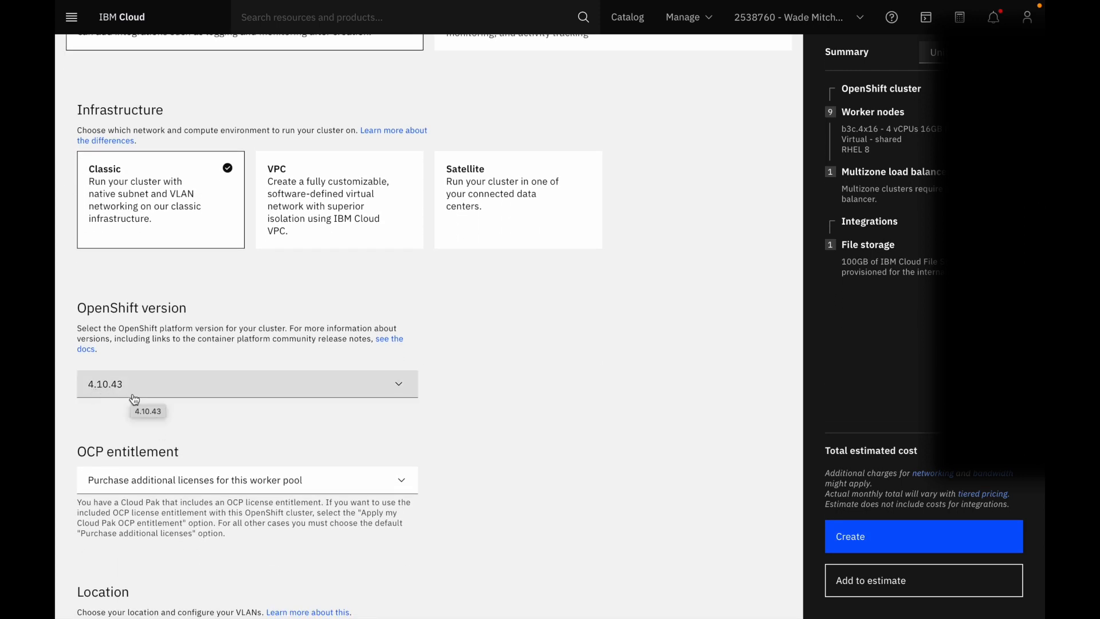
pyautogui.scroll(-2, 138, 405)
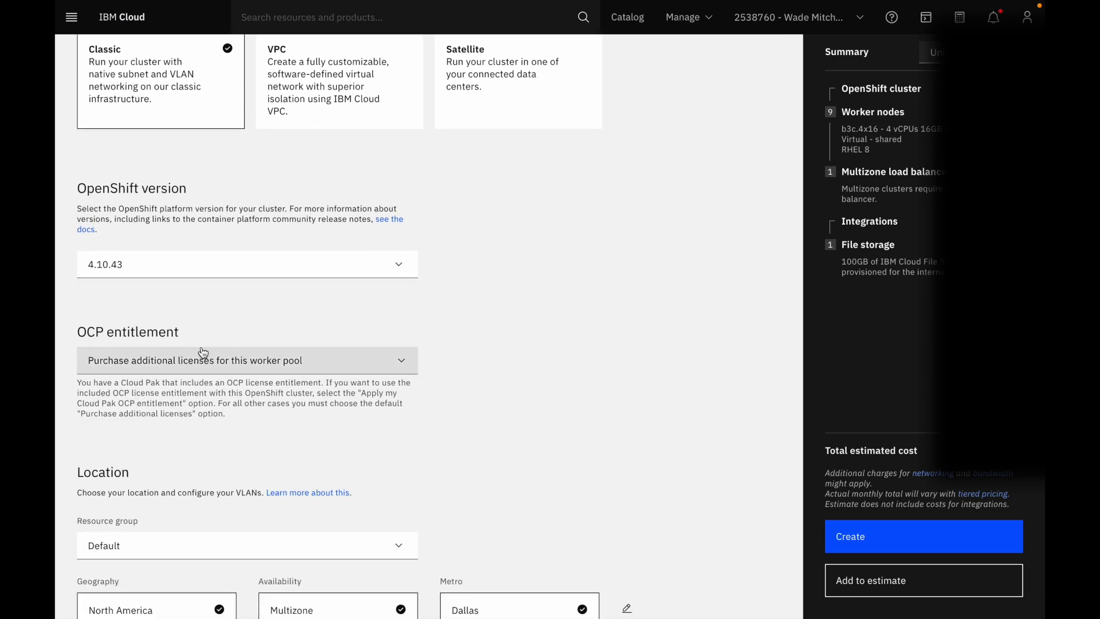
pyautogui.click(200, 361)
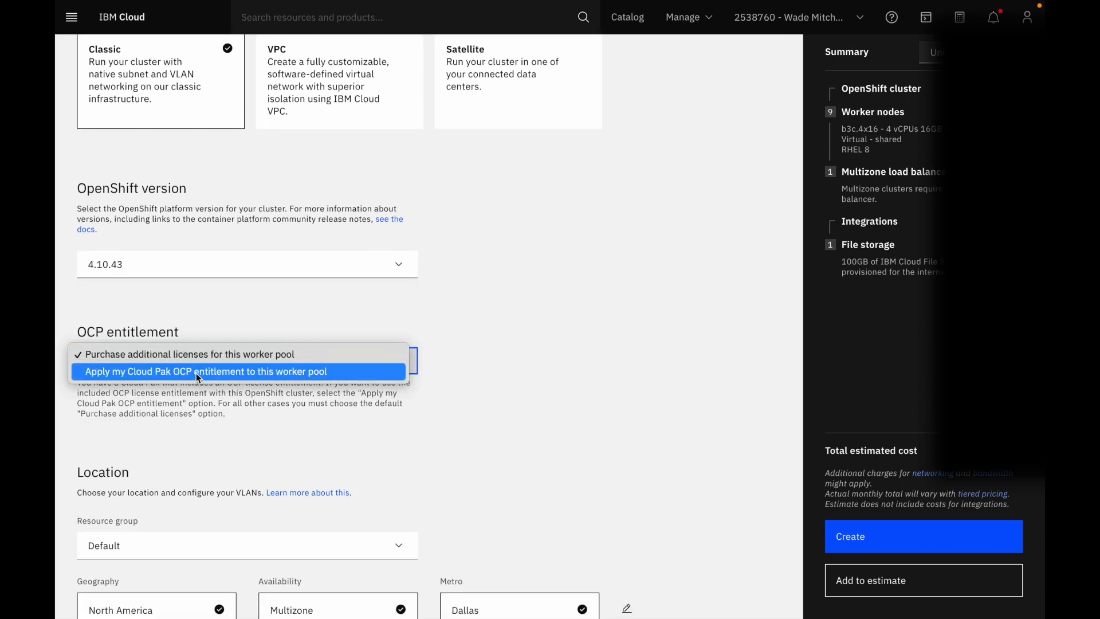
pyautogui.click(200, 372)
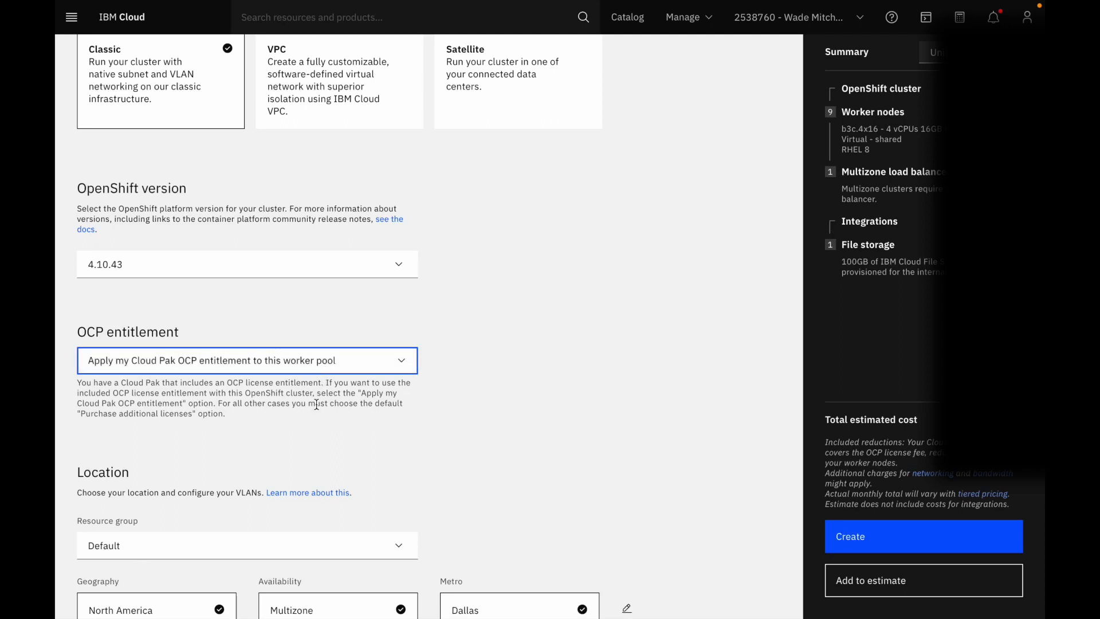
# Set the cluster location's availability to Single zone with Dallas 13 as the worker zone
pyautogui.scroll(-3, 316, 404)
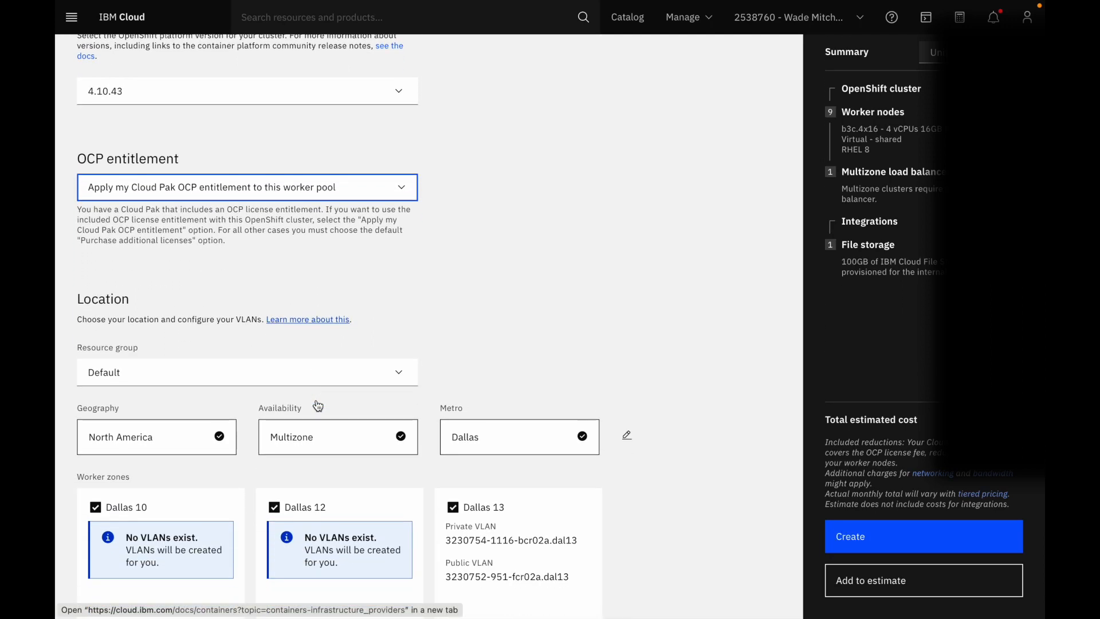
pyautogui.scroll(-3, 318, 406)
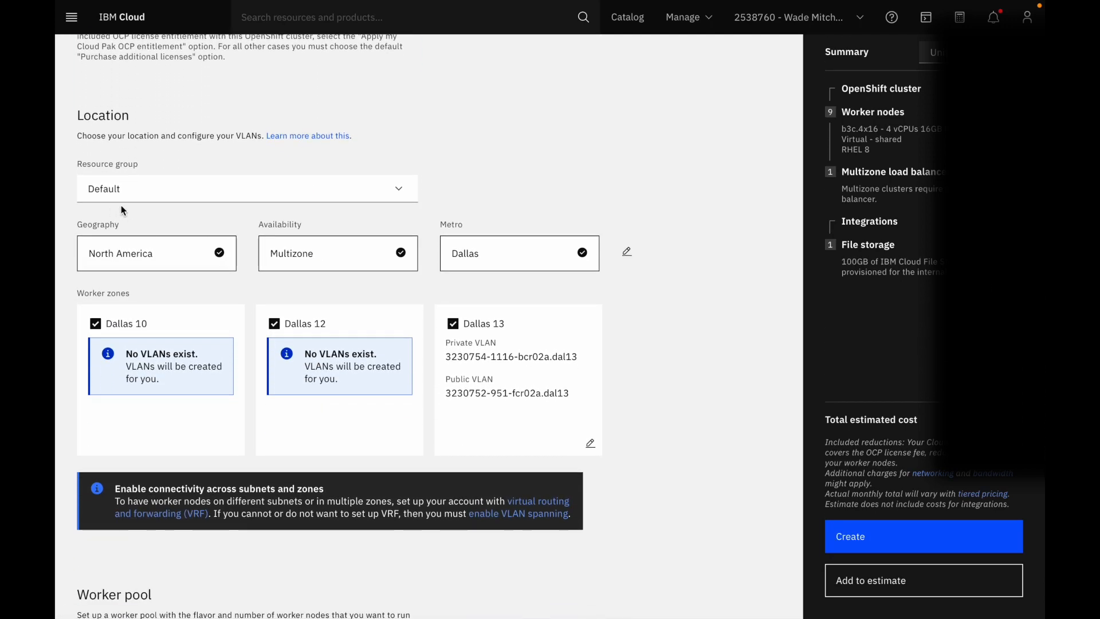
pyautogui.click(346, 261)
pyautogui.click(336, 248)
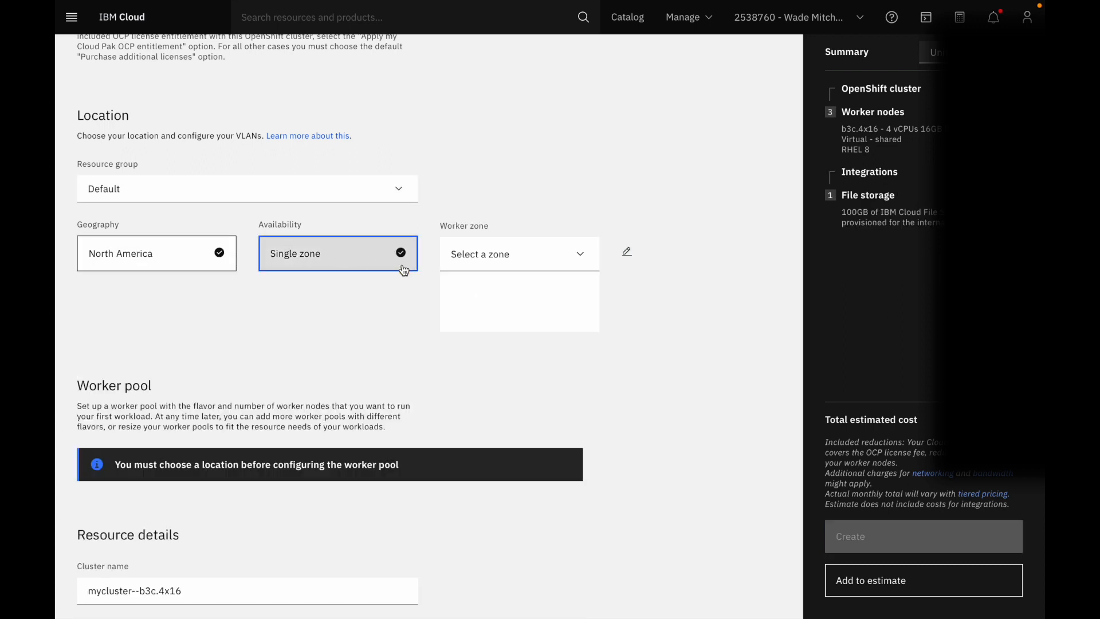
pyautogui.click(582, 257)
pyautogui.click(528, 337)
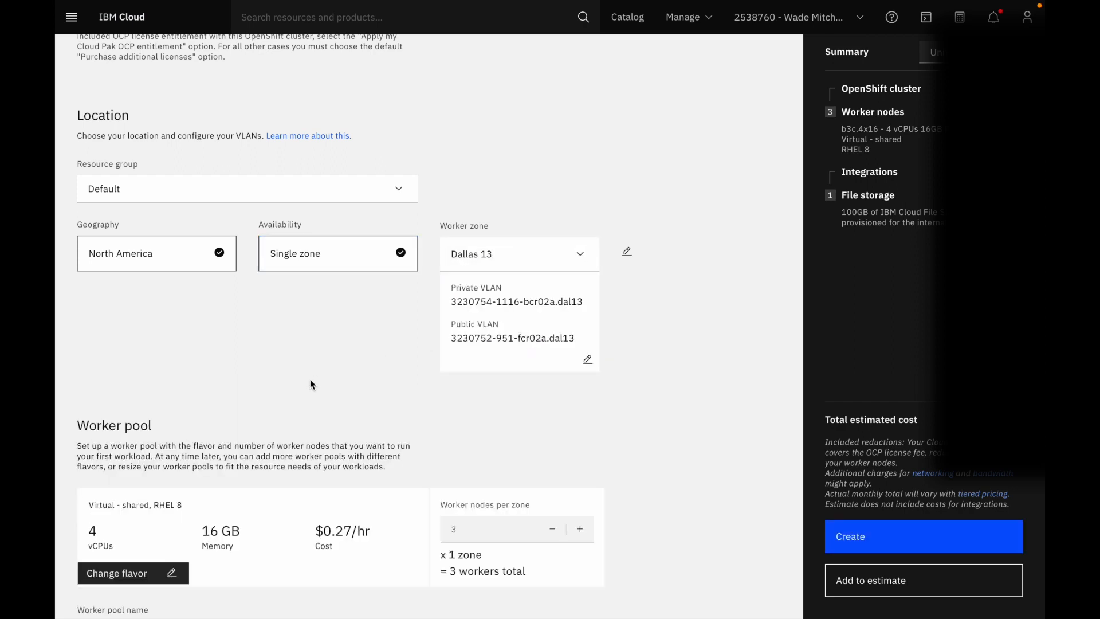
# Configure the worker pool with 6 worker nodes per zone and the b3c.8x32 flavor (8 vCPUs, 32 GB memory)
pyautogui.scroll(-4, 310, 384)
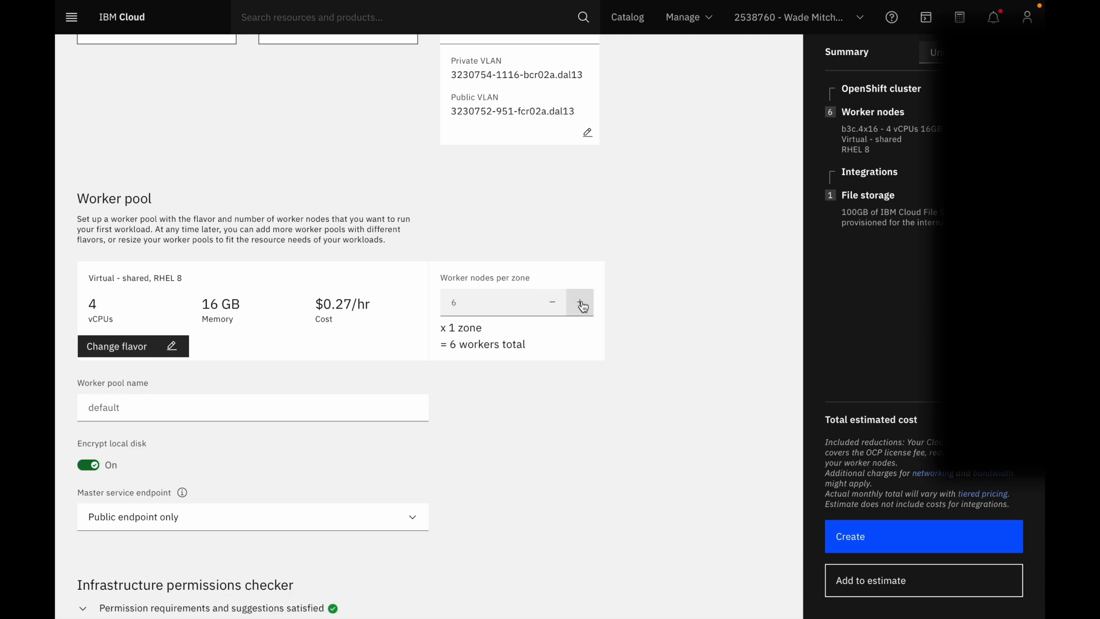
pyautogui.click(129, 346)
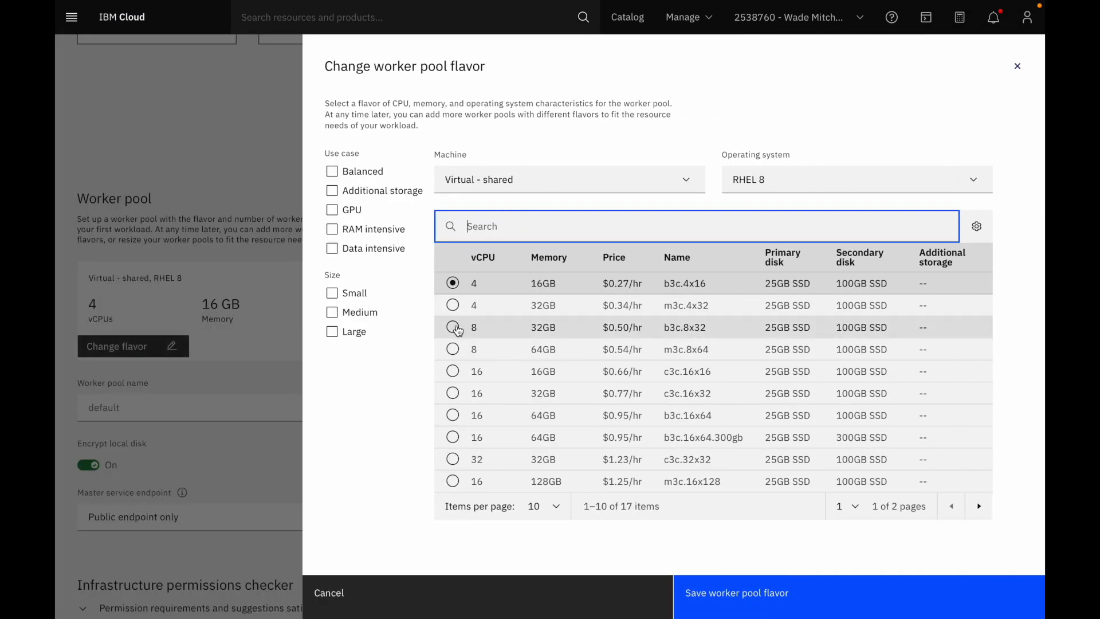
pyautogui.click(453, 328)
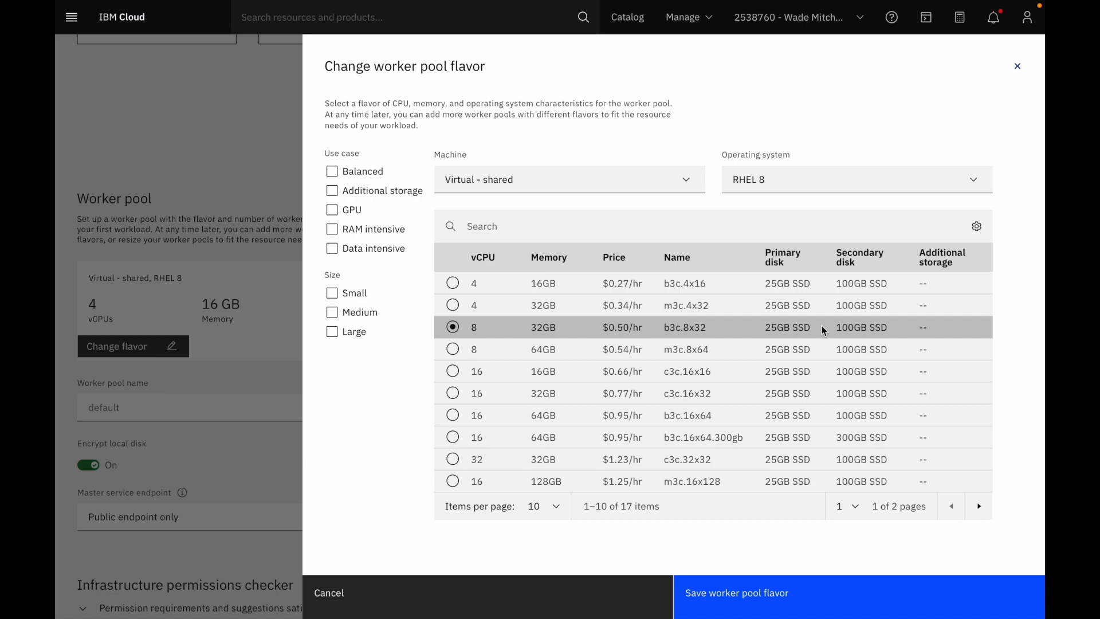
pyautogui.click(732, 593)
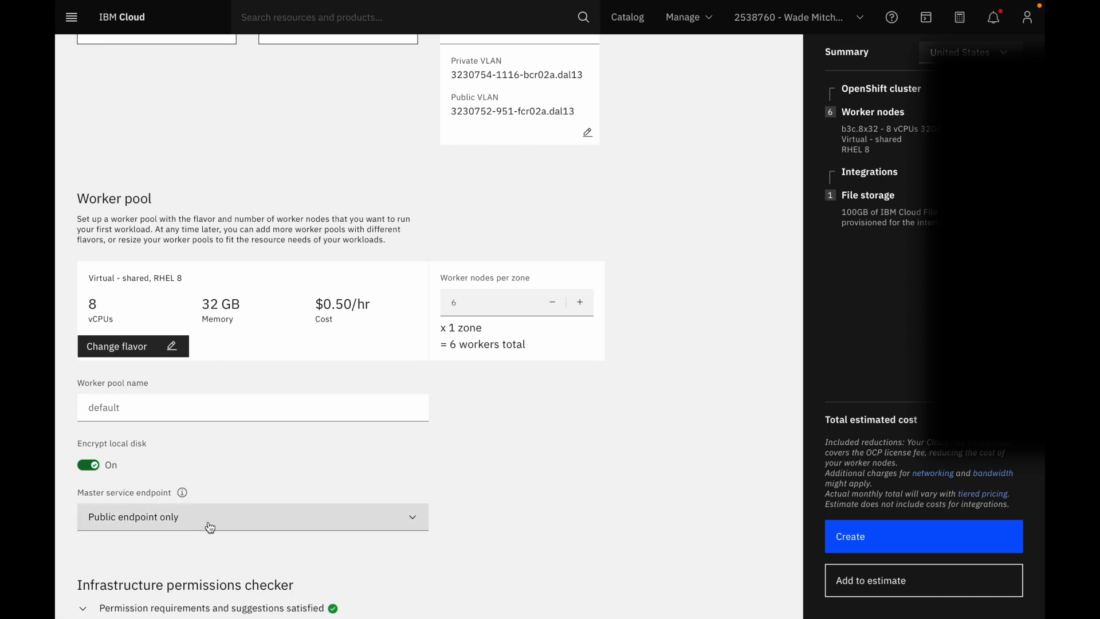
# Name the cluster Transformation-Advisor in the resource details
pyautogui.scroll(-2, 209, 524)
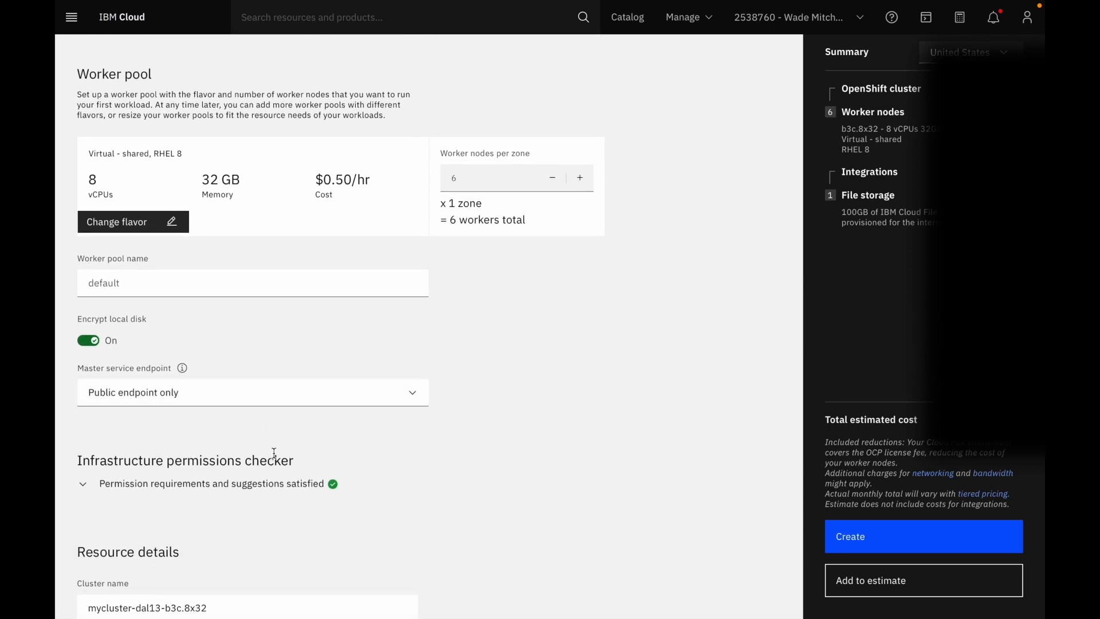
pyautogui.scroll(-3, 273, 450)
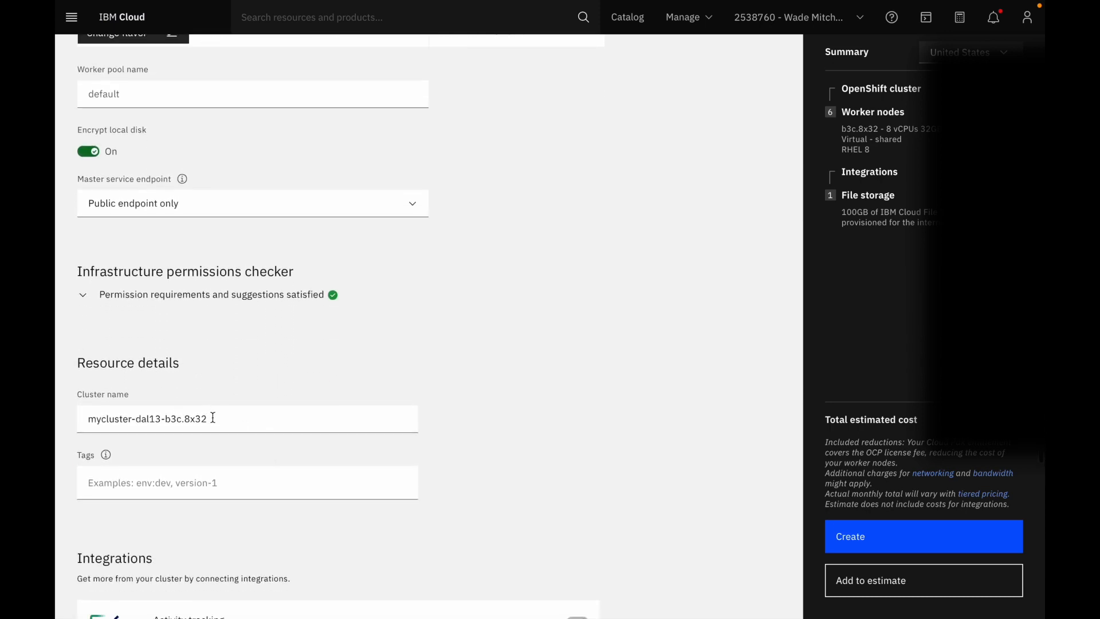
pyautogui.moveTo(212, 417); pyautogui.dragTo(75, 409)
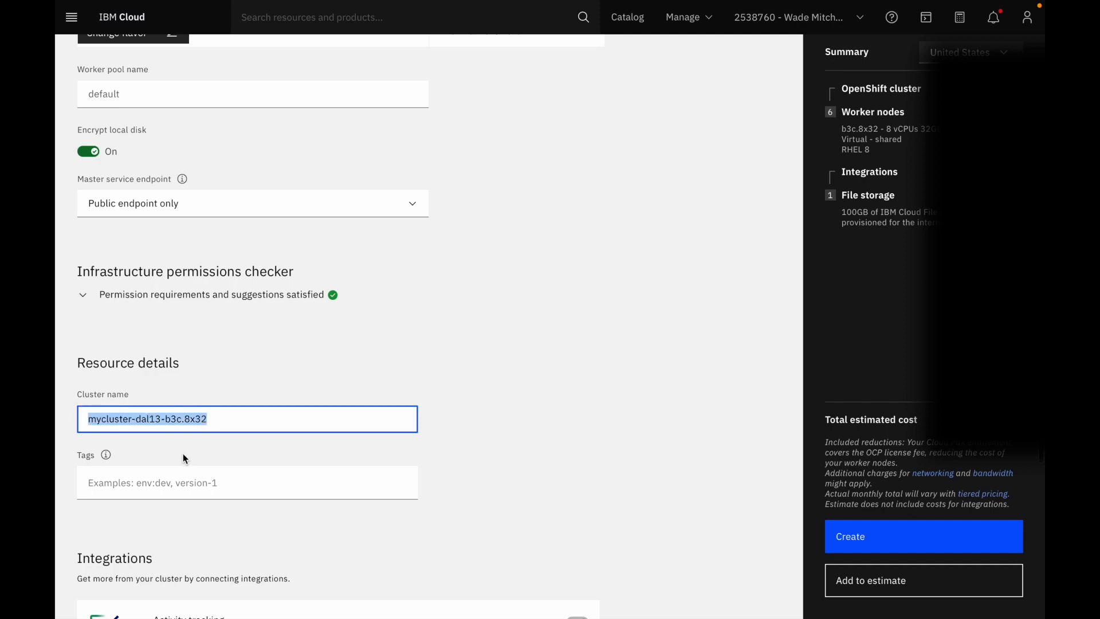
pyautogui.write('Transformation-Advisor')
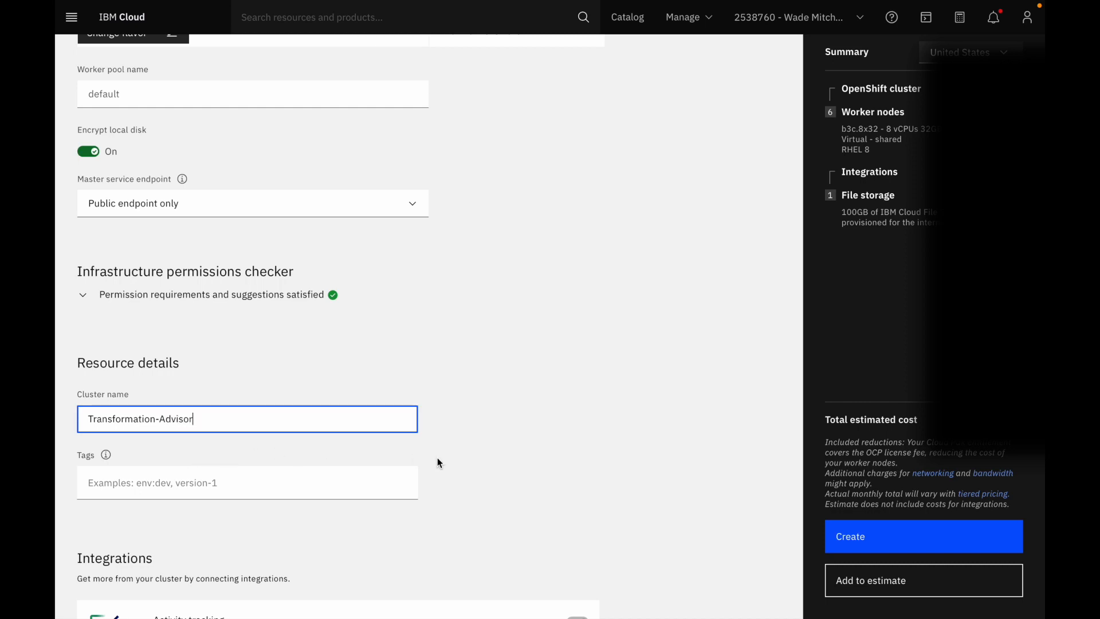
# Review the integrations and the configured setup, and create the OpenShift cluster
pyautogui.scroll(-4, 435, 461)
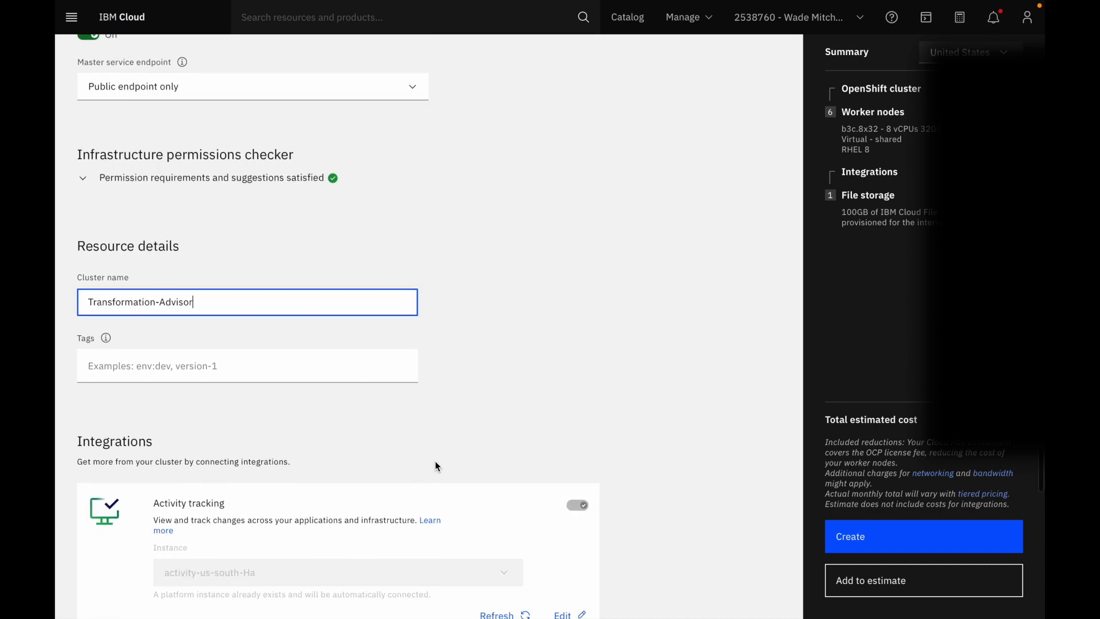
pyautogui.scroll(-2, 435, 465)
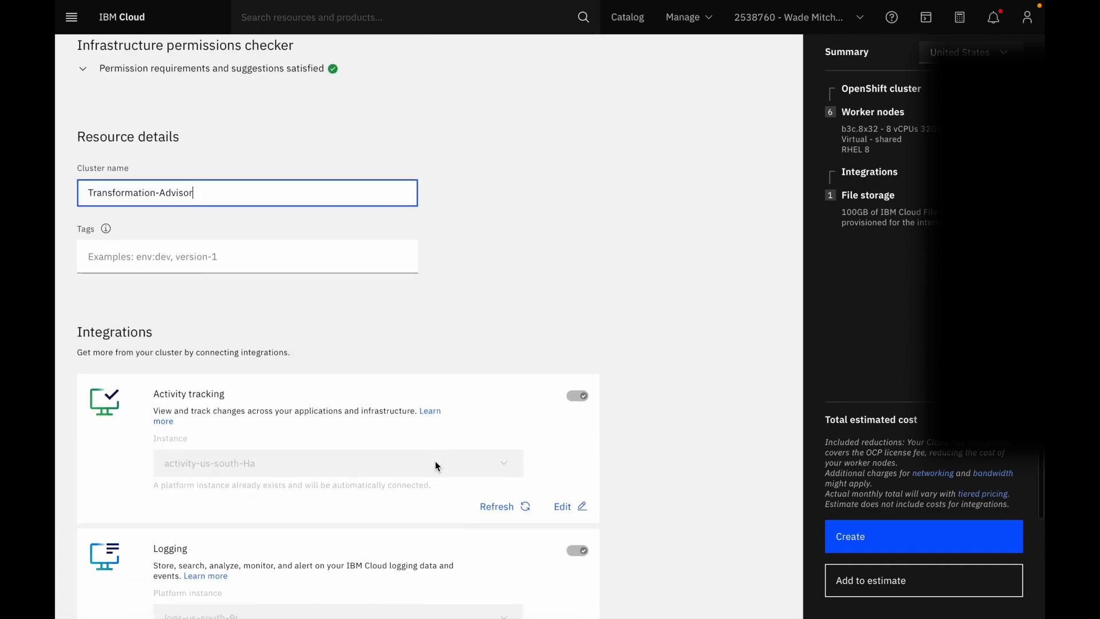
pyautogui.scroll(-6, 435, 462)
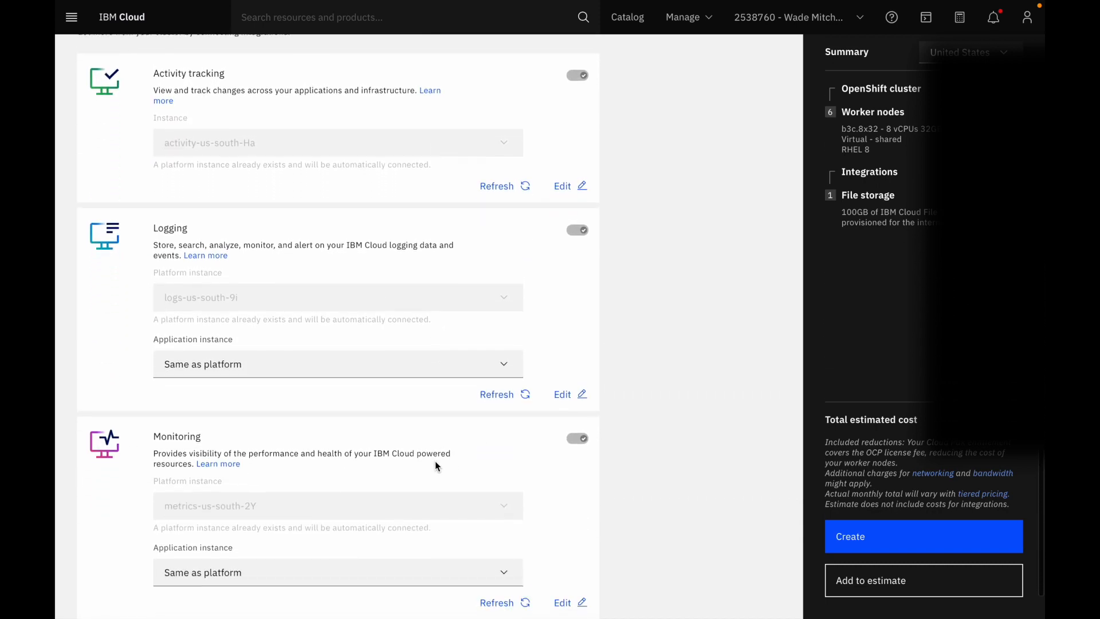
pyautogui.scroll(15, 435, 465)
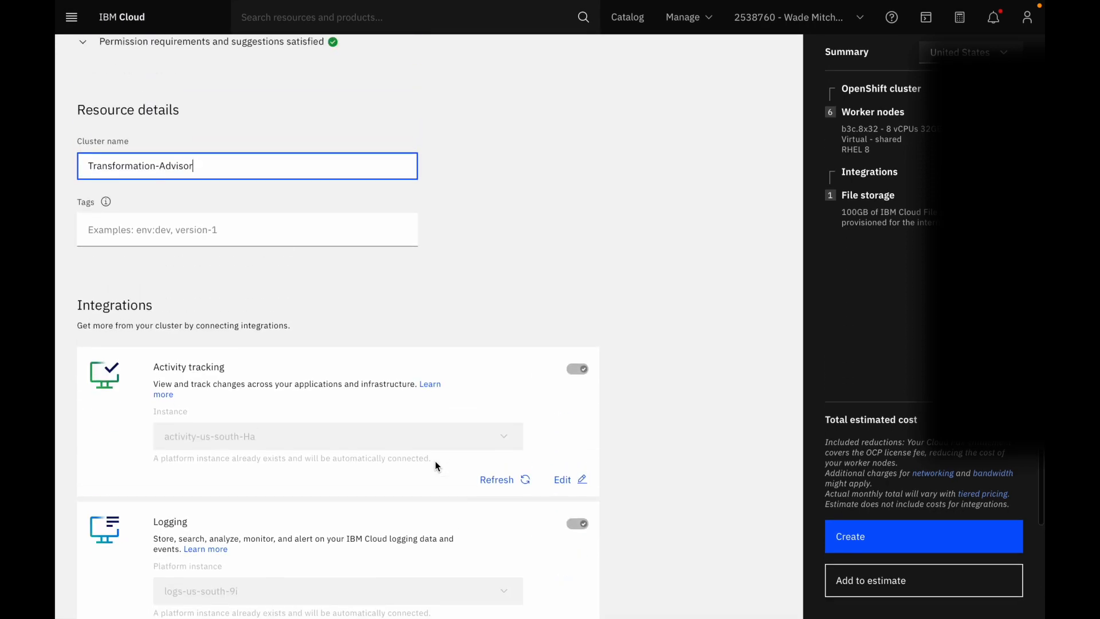
pyautogui.scroll(17, 435, 465)
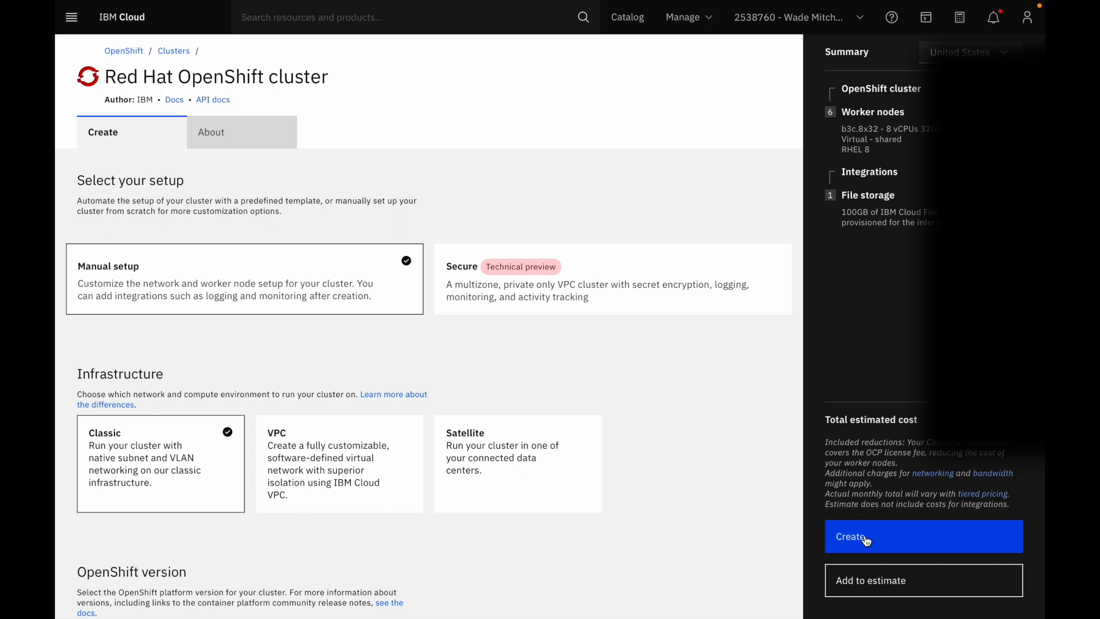
pyautogui.click(867, 539)
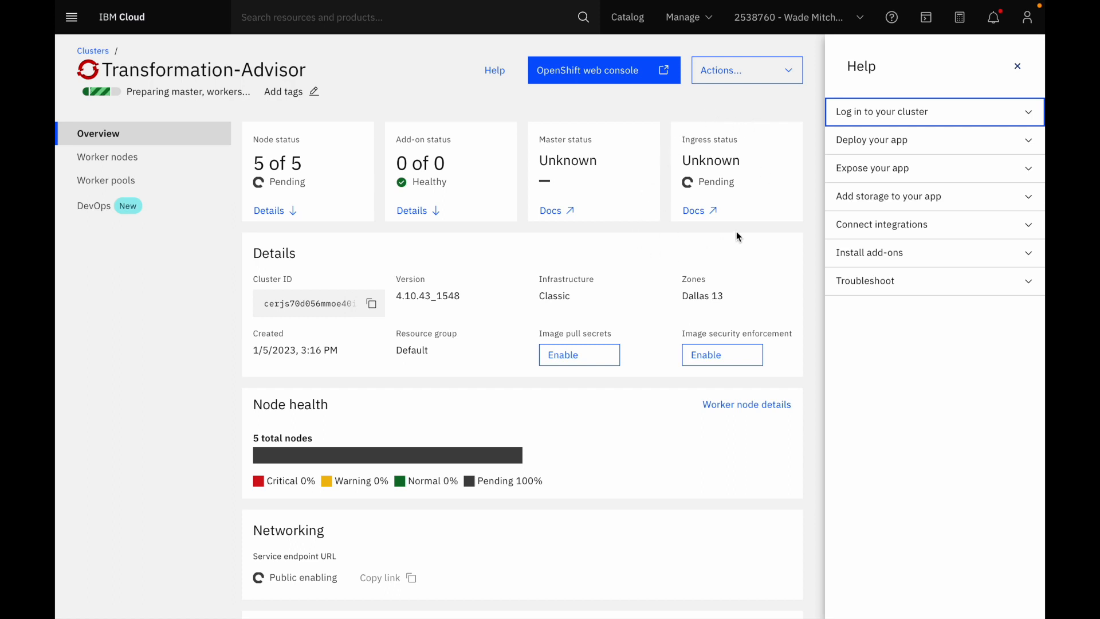
# Dismiss the help and examine the new cluster's worker nodes, worker pools and overview
pyautogui.click(1018, 65)
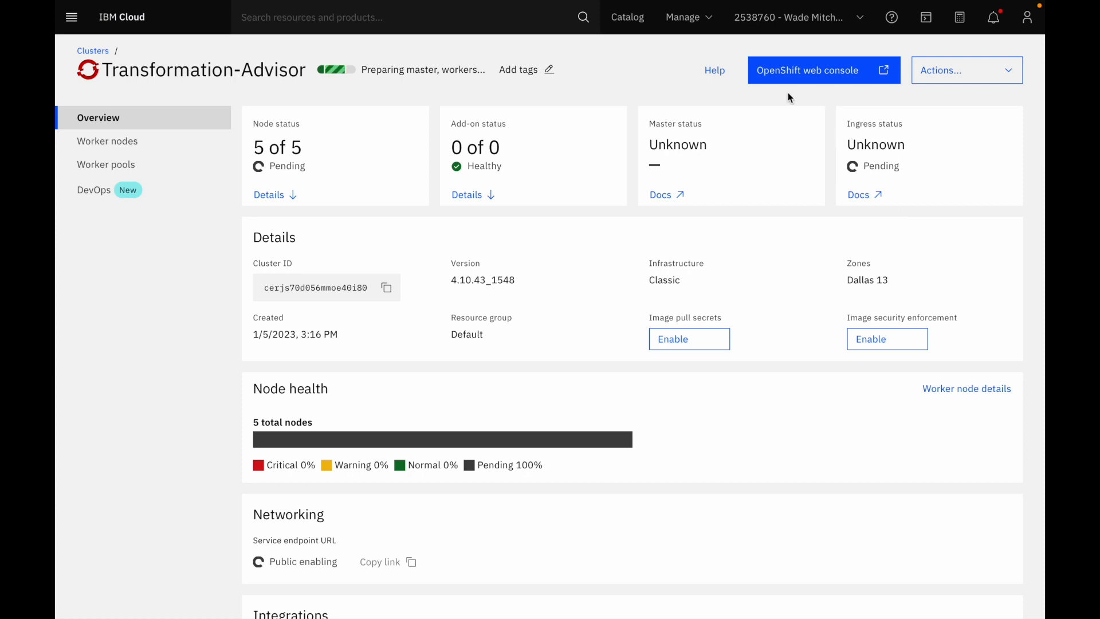
pyautogui.click(131, 147)
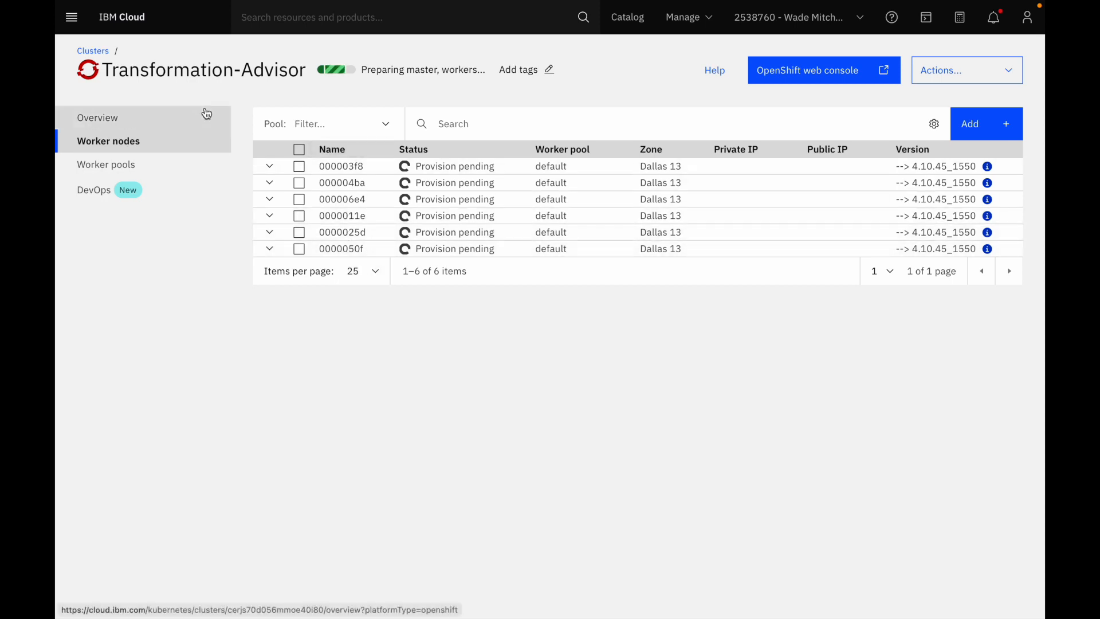
pyautogui.click(122, 166)
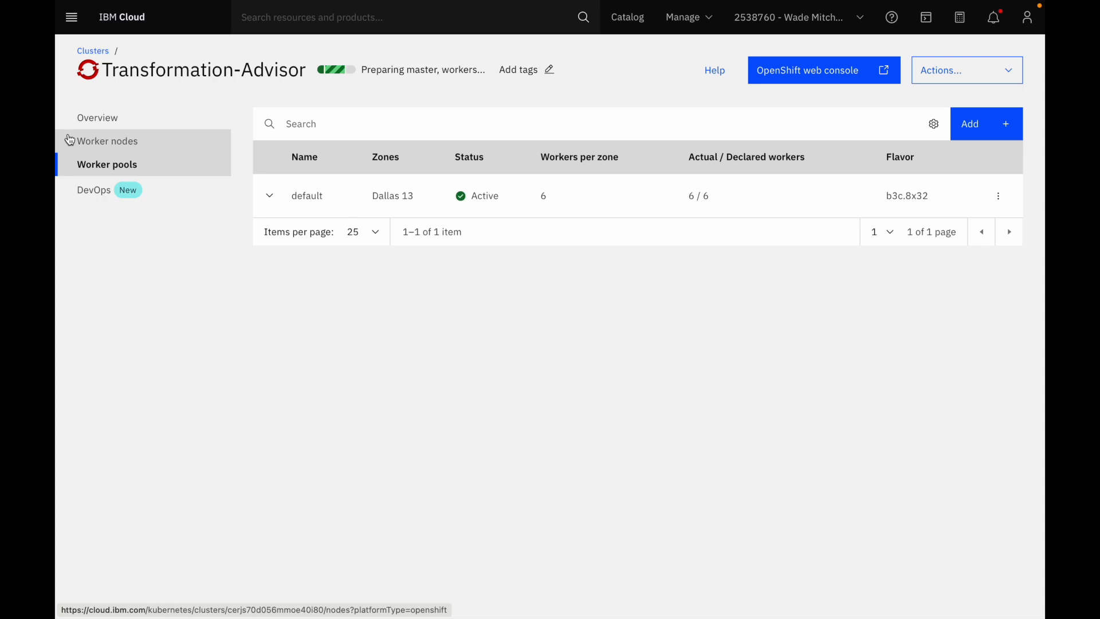
pyautogui.click(102, 124)
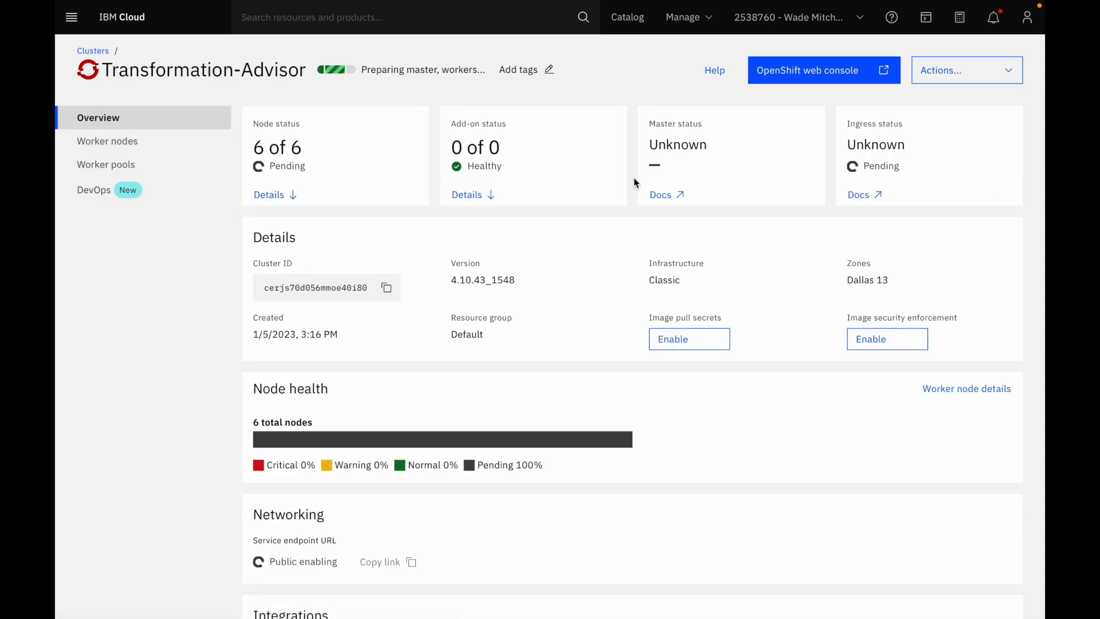